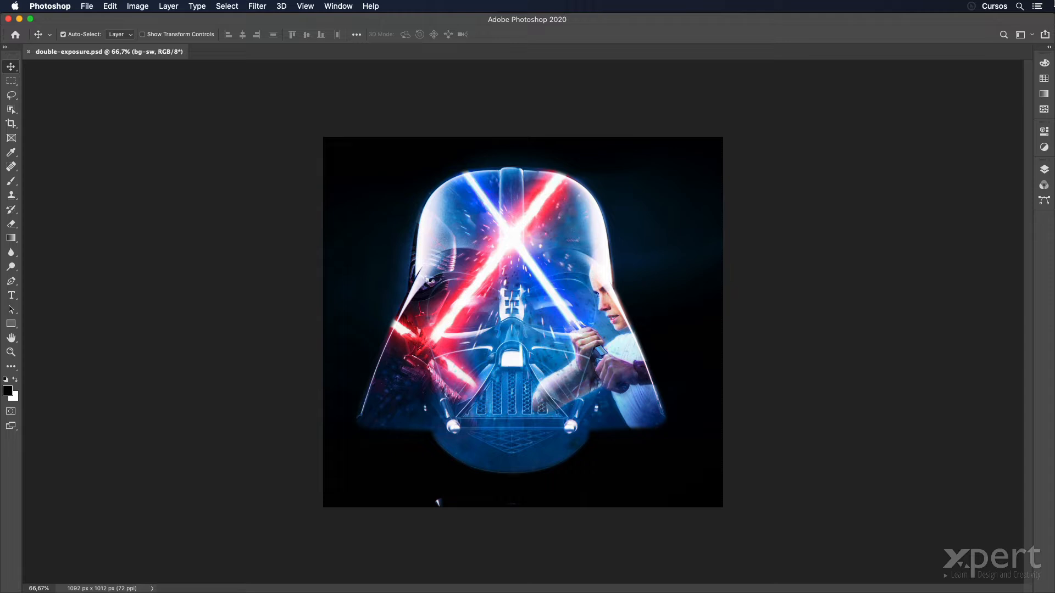
# Close the finished double-exposure.psd, open Darth_Vader.psd from the Double exposure folder, and show its layers
pyautogui.press('super+w')
pyautogui.press('super+Tab')
pyautogui.press('super+Tab')
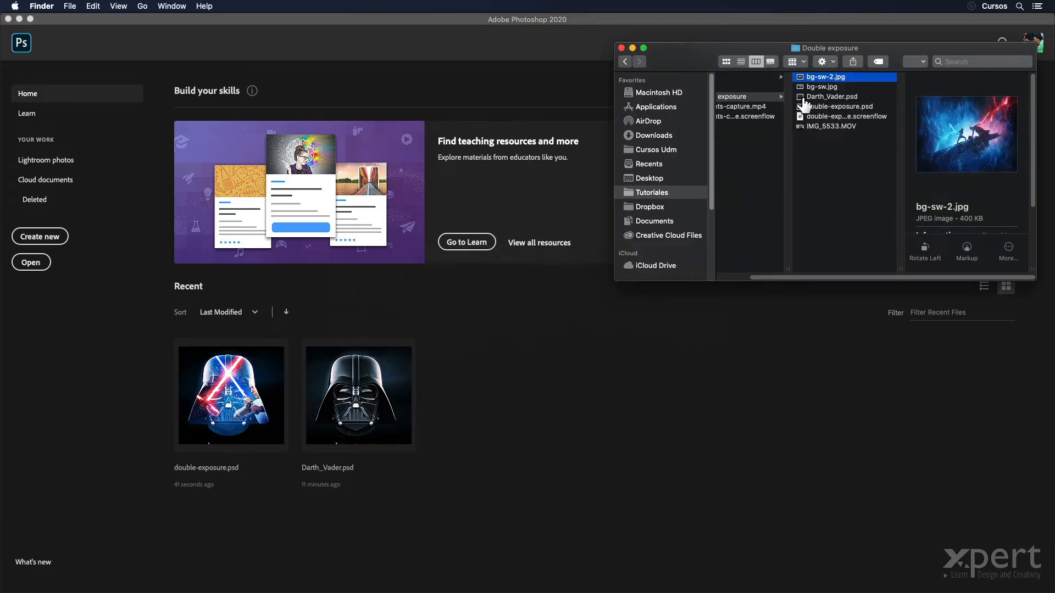
pyautogui.moveTo(861, 55); pyautogui.dragTo(779, 167)
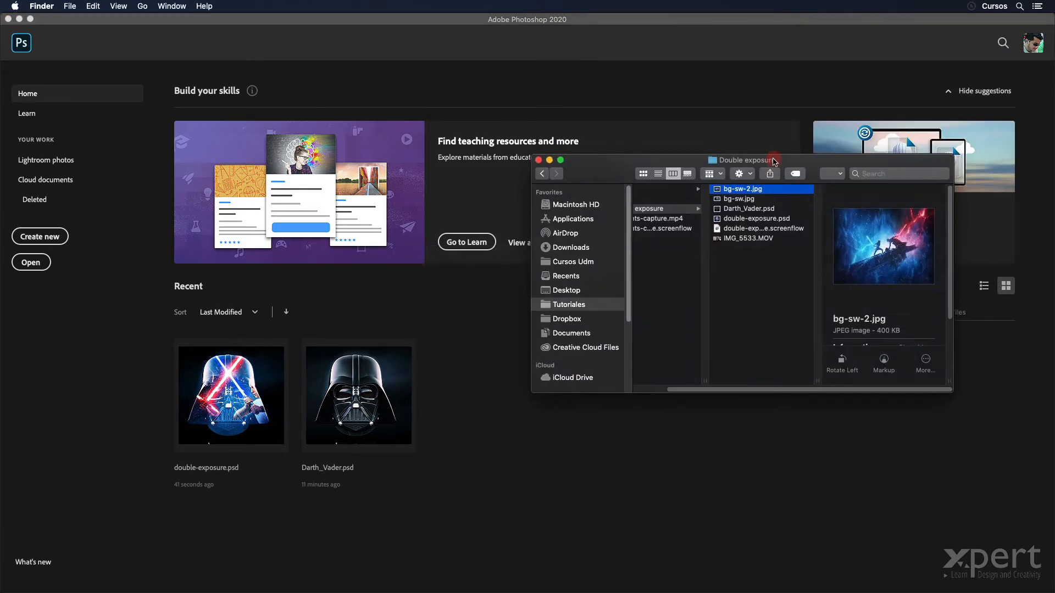
pyautogui.click(762, 209)
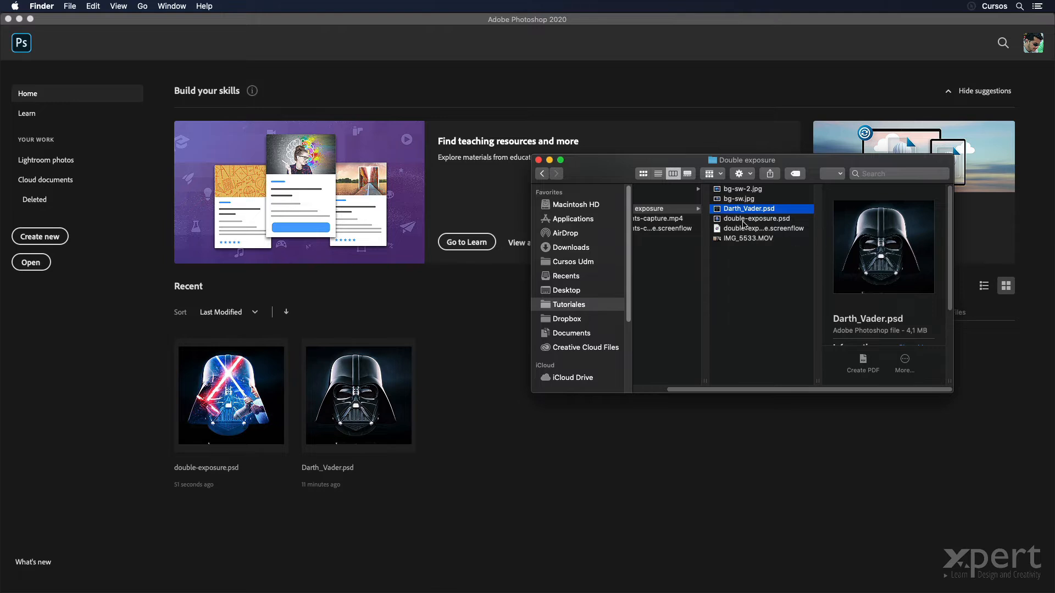
pyautogui.doubleClick(717, 210)
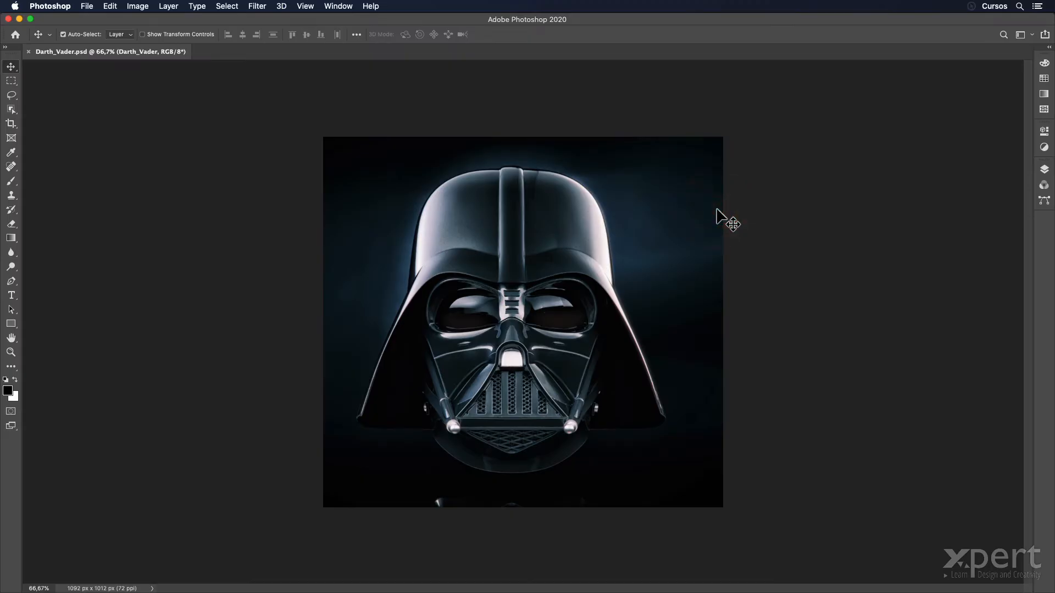
pyautogui.click(1044, 170)
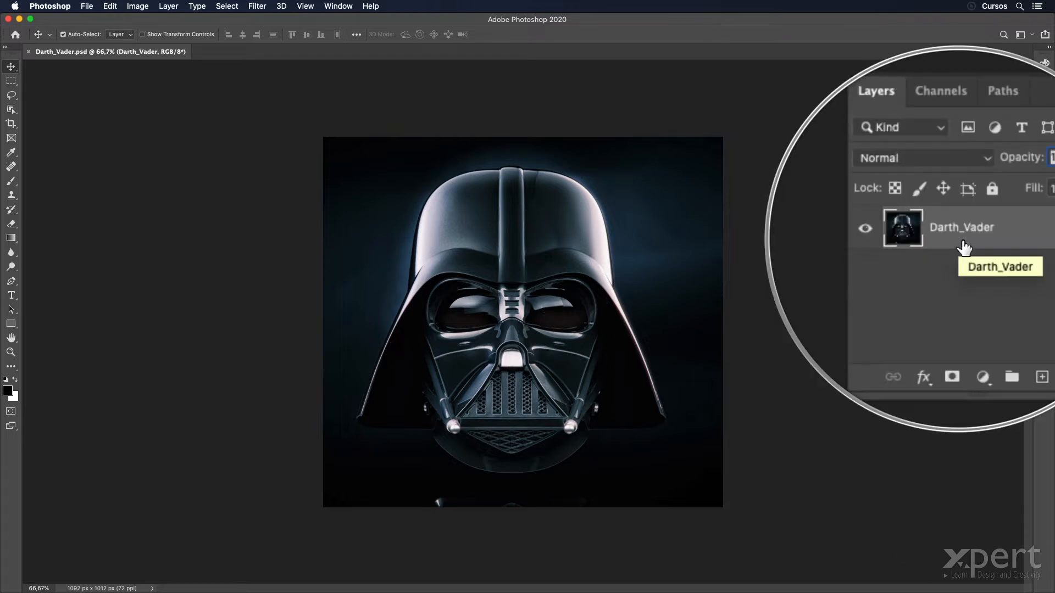
# Place bg-sw-2.jpg from the Double exposure folder into the Darth_Vader document as a new layer
pyautogui.press('super+Tab')
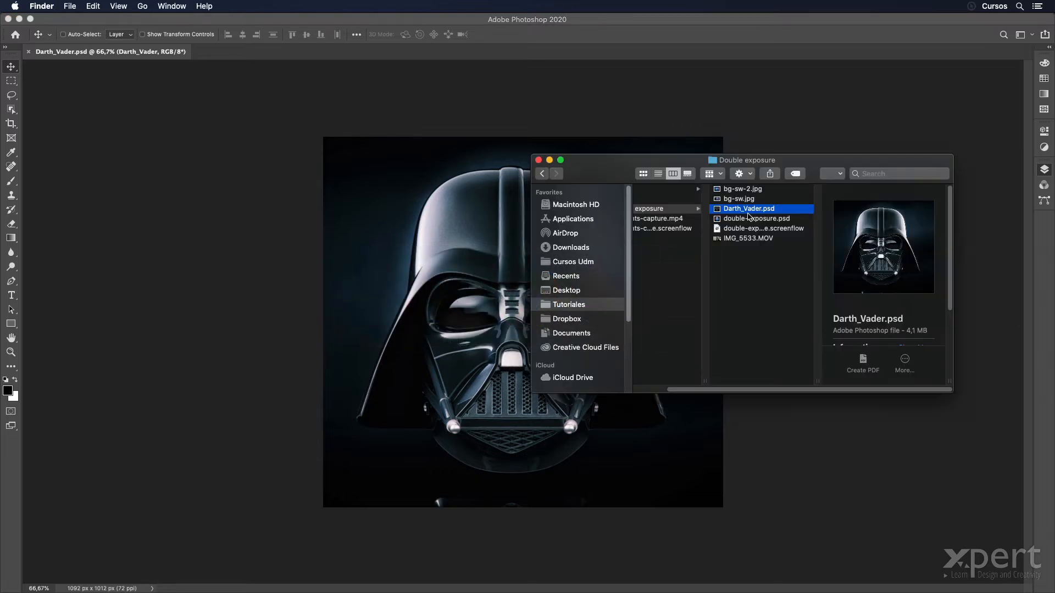
pyautogui.moveTo(614, 172); pyautogui.dragTo(714, 251)
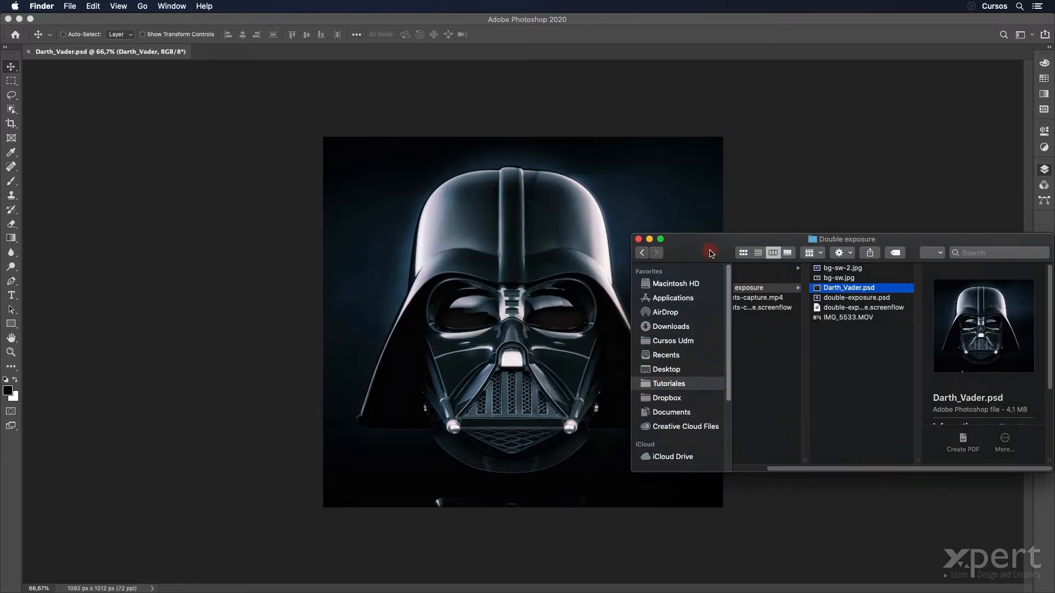
pyautogui.click(836, 269)
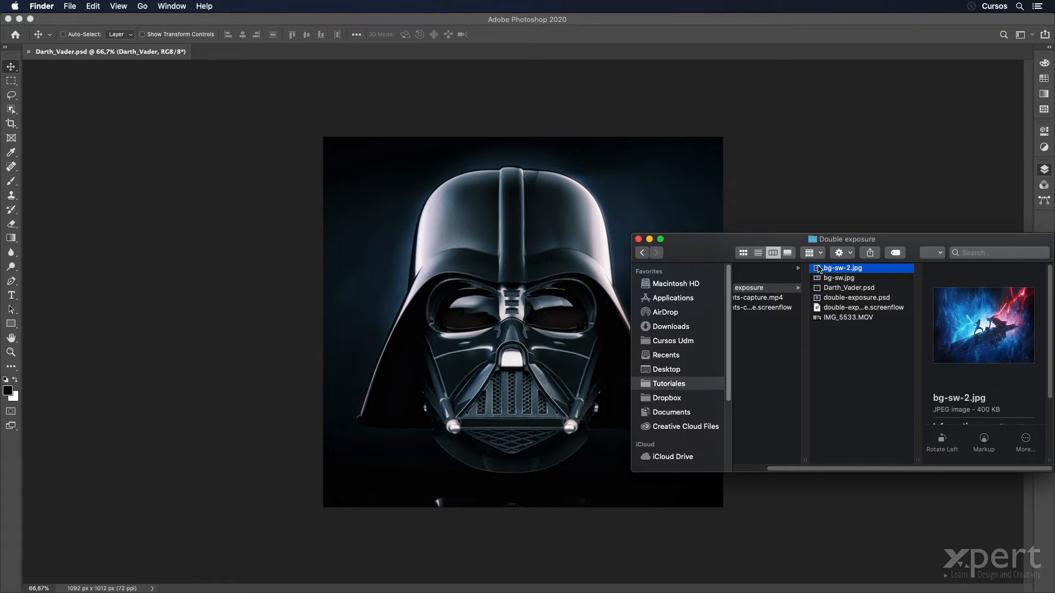
pyautogui.moveTo(818, 269); pyautogui.dragTo(514, 227)
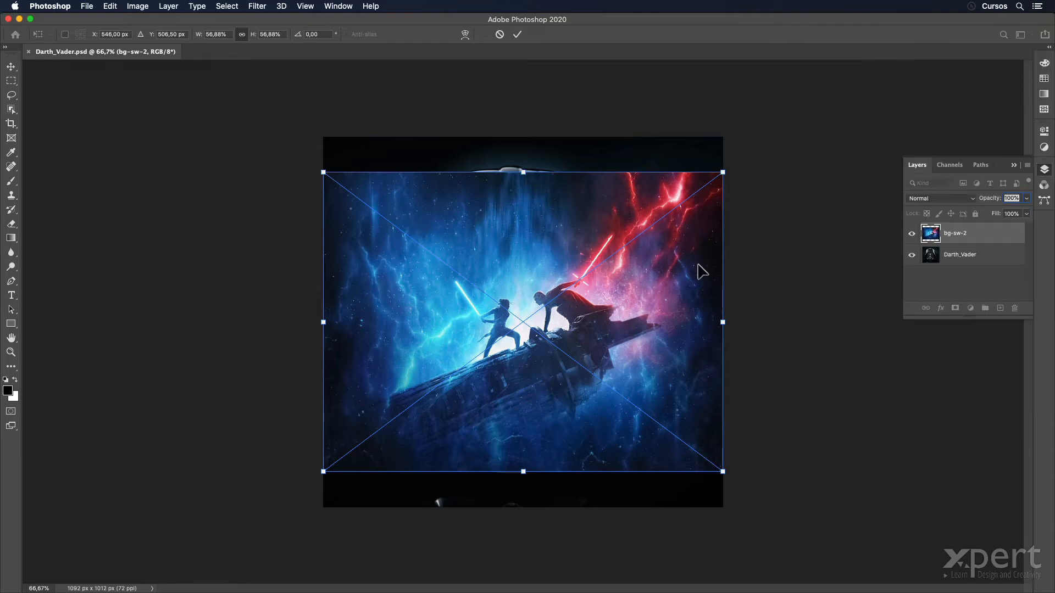
pyautogui.press('Return')
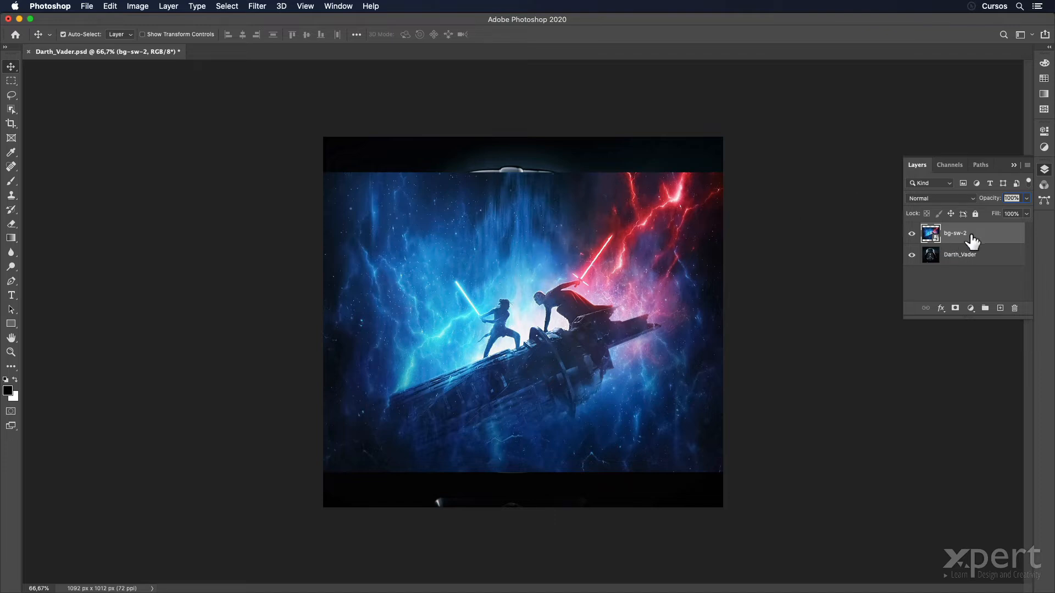
# Scale the bg-sw-2 layer up proportionally to about 84% around its centre so it covers the whole canvas
pyautogui.press('super')
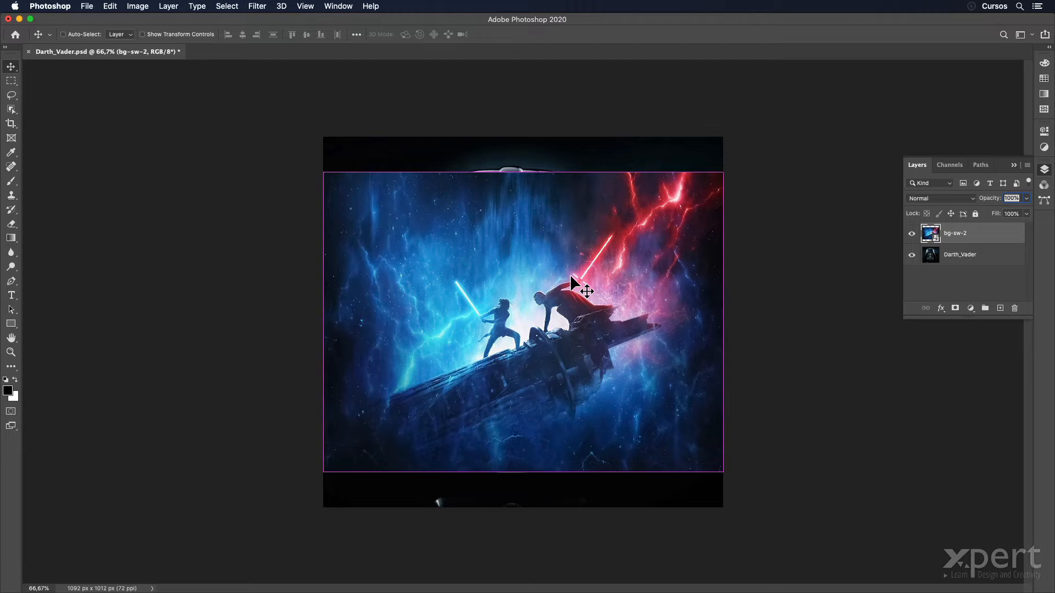
pyautogui.press('super+t')
pyautogui.moveTo(724, 173); pyautogui.dragTo(777, 134)
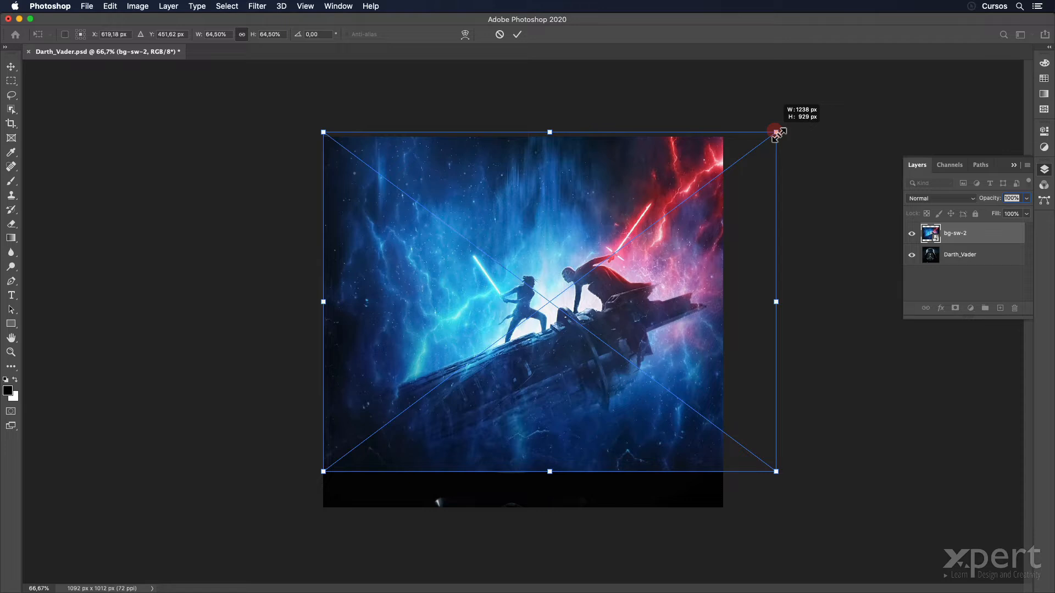
pyautogui.moveTo(777, 133); pyautogui.dragTo(820, 101)
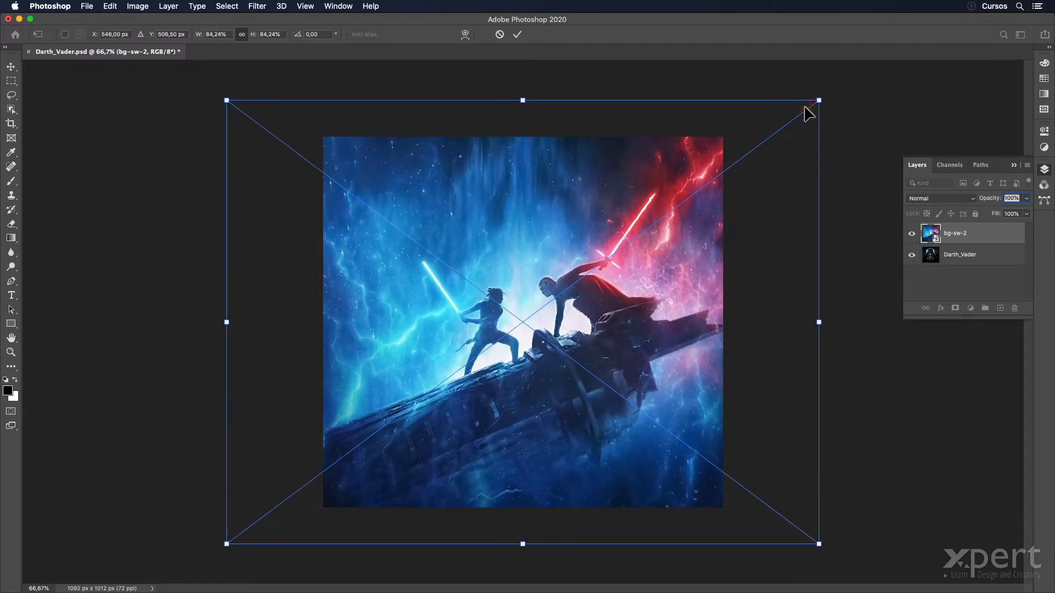
pyautogui.press('Return')
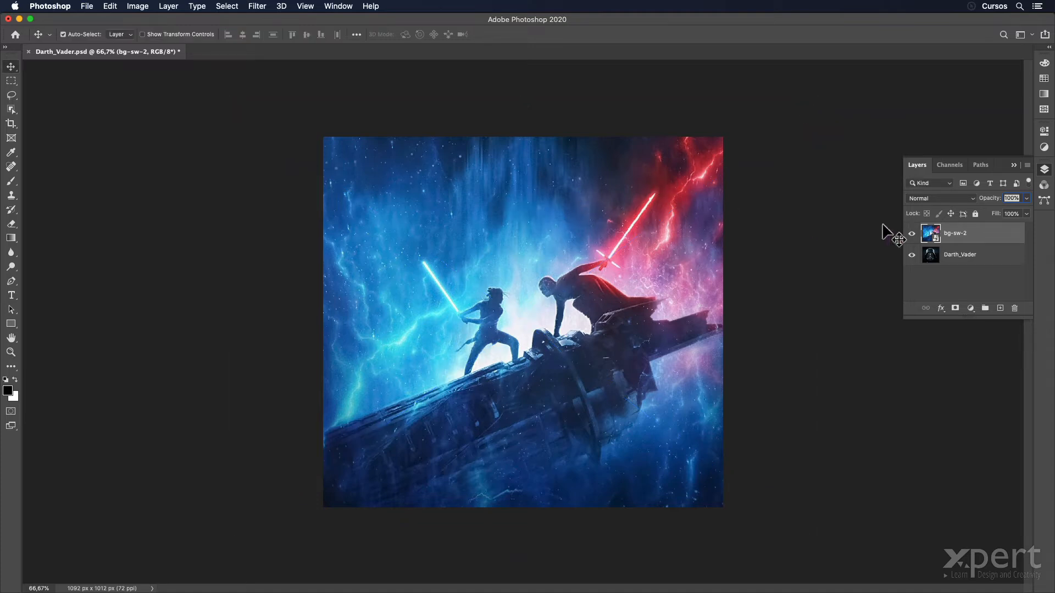
# Hide the bg-sw-2 layer, then load the saved Vader path as a selection around the helmet
pyautogui.click(913, 234)
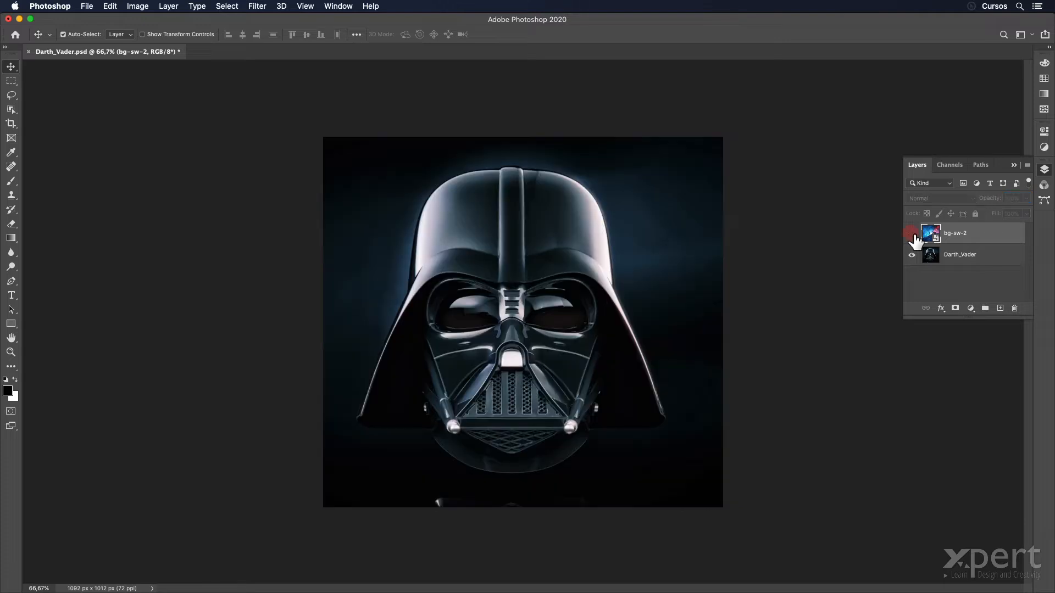
pyautogui.click(967, 259)
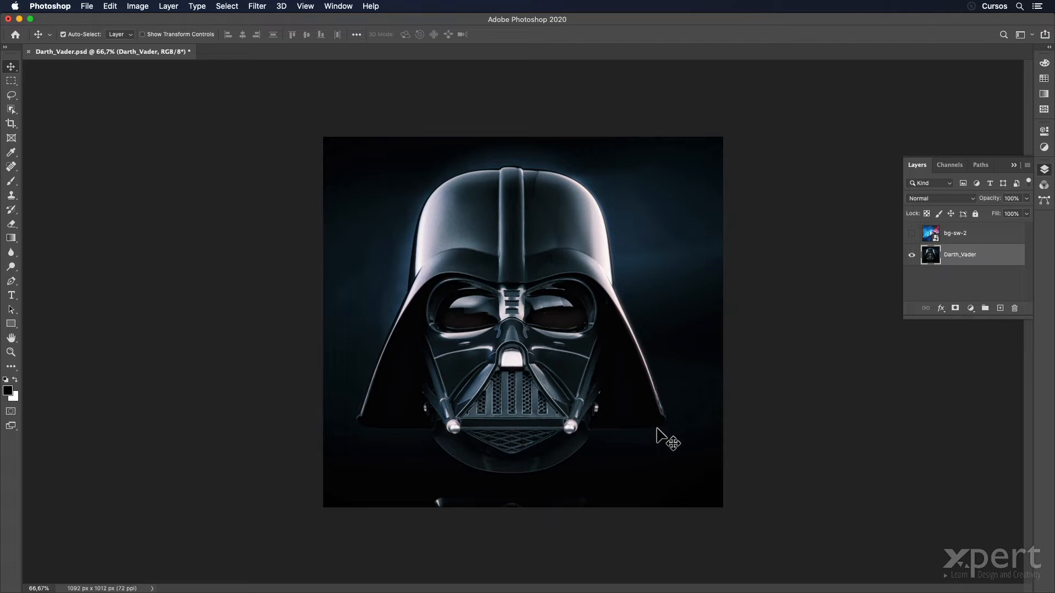
pyautogui.click(982, 171)
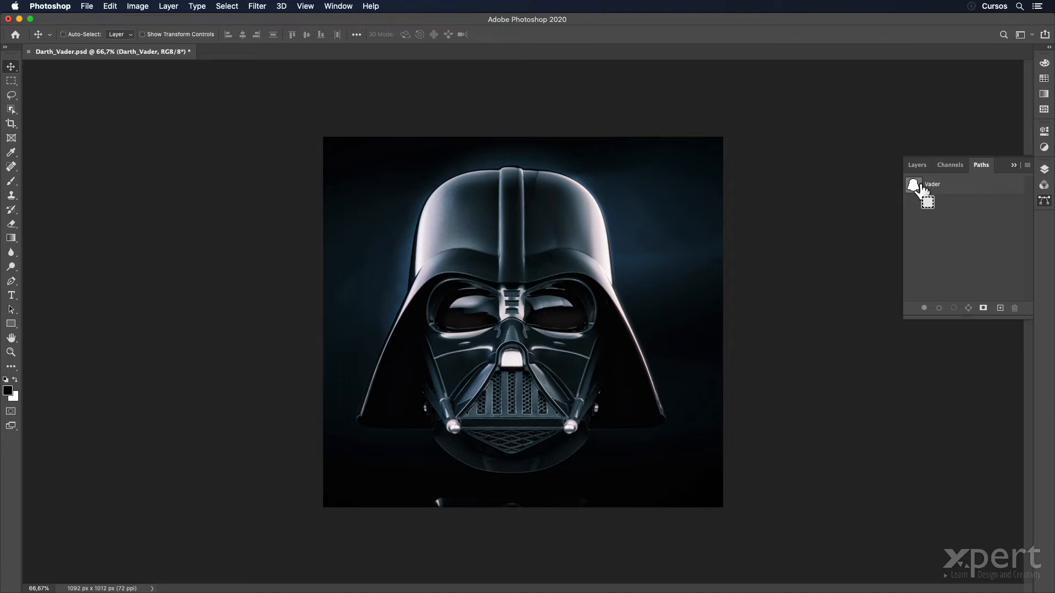
pyautogui.keyDown('super'); pyautogui.click(915, 187); pyautogui.keyUp('super')
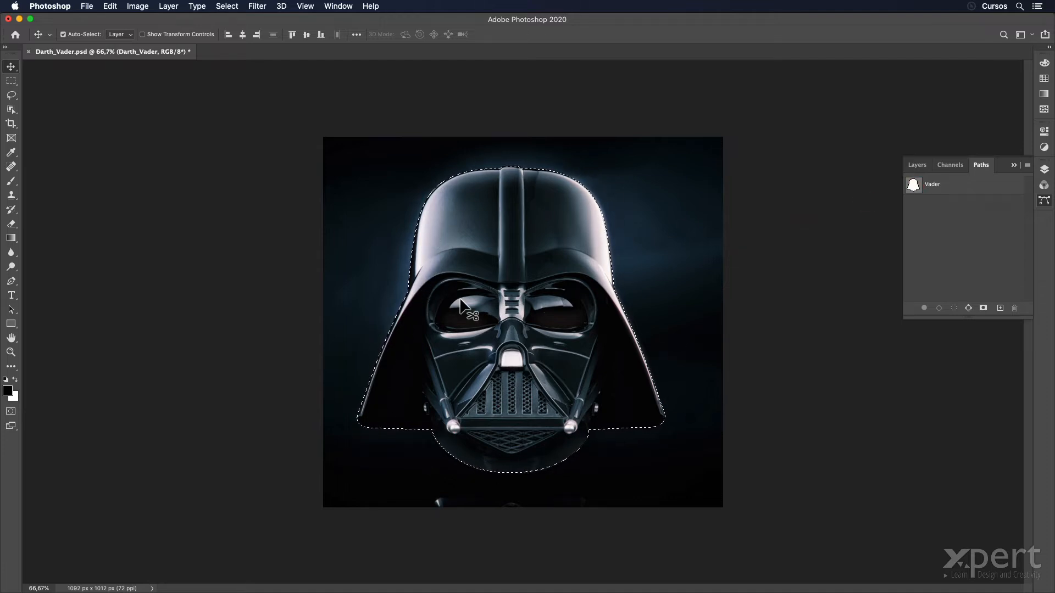
# Mask the visible bg-sw-2 layer with the helmet selection and set its blend mode to Screen
pyautogui.click(921, 167)
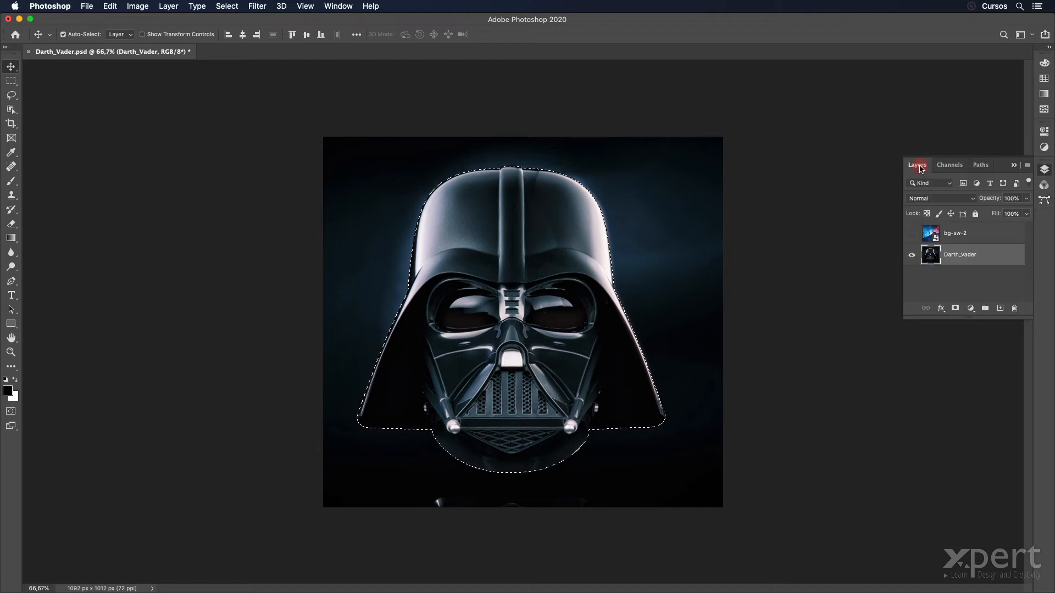
pyautogui.click(911, 234)
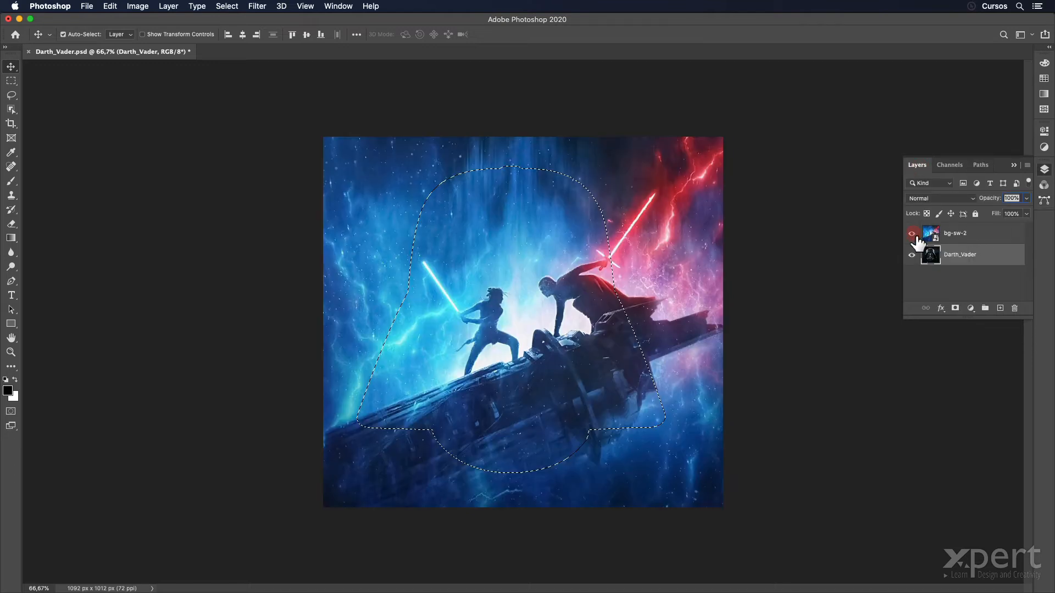
pyautogui.click(961, 231)
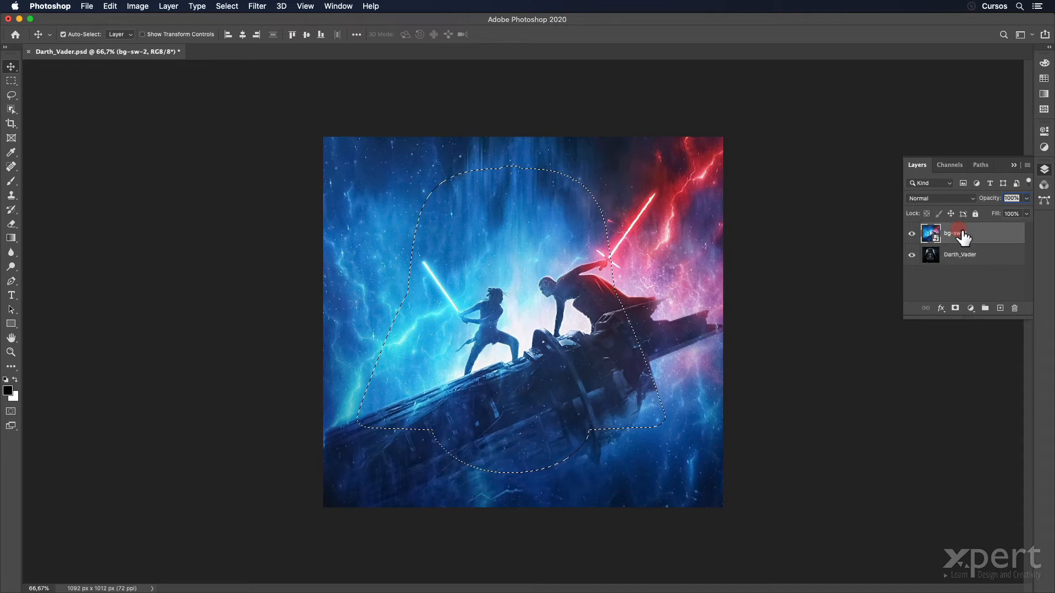
pyautogui.click(957, 310)
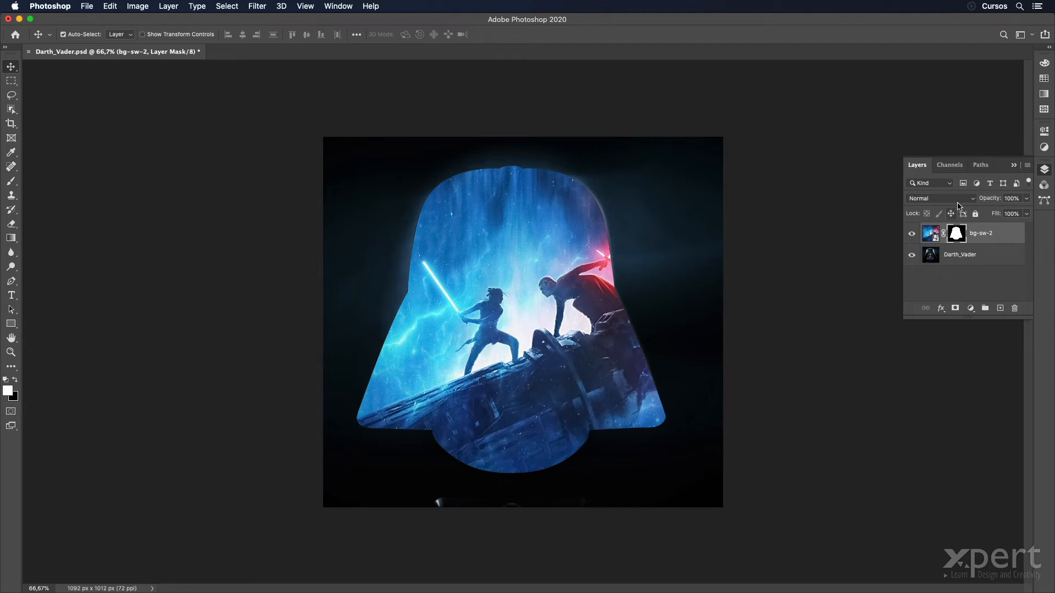
pyautogui.click(974, 201)
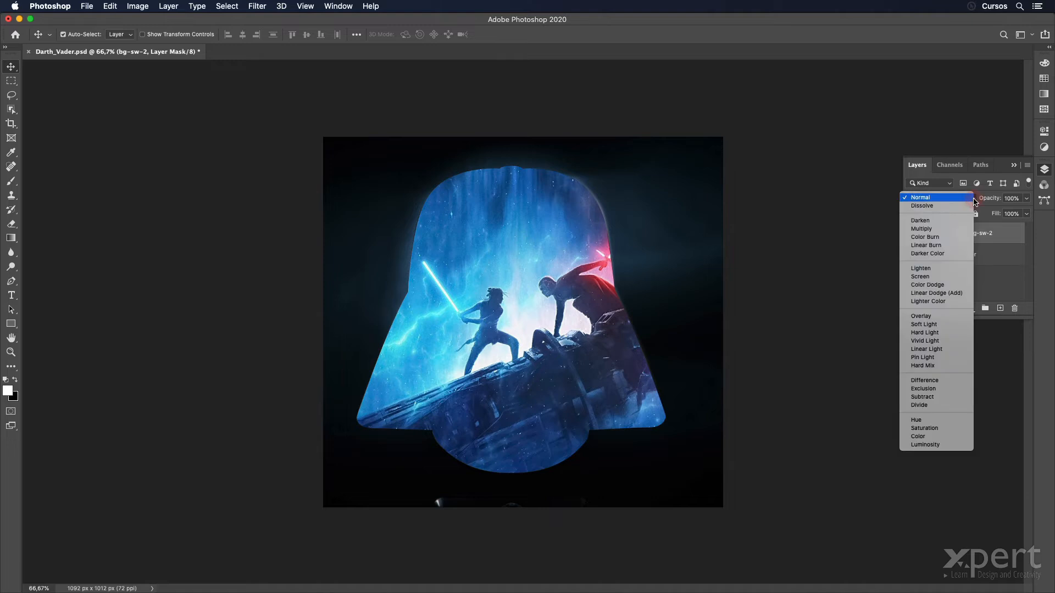
pyautogui.click(955, 278)
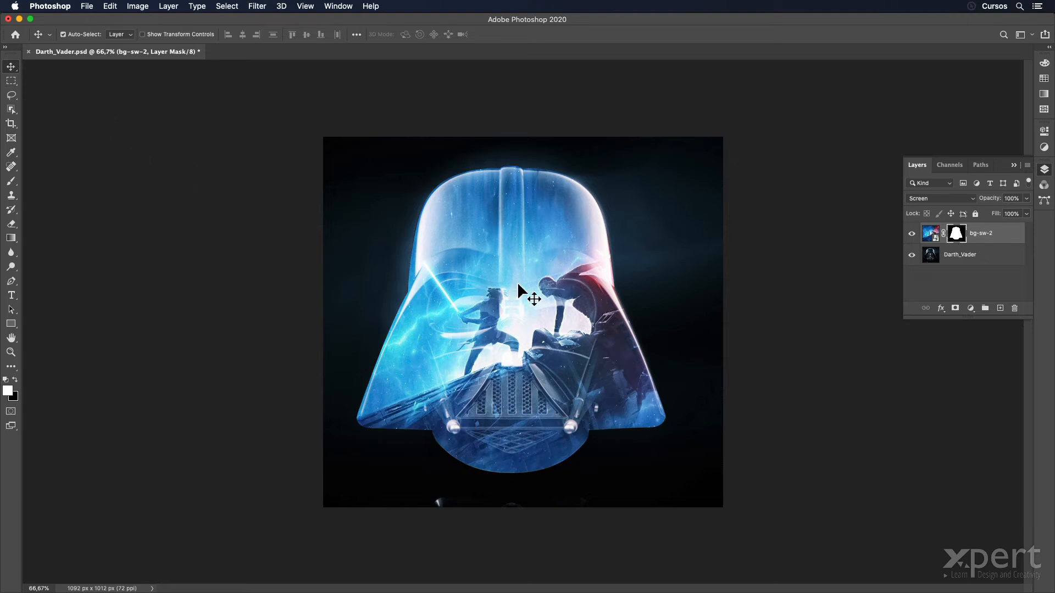
# Unlink the bg-sw-2 image from its mask and shift only the image about 47 px to the left
pyautogui.moveTo(534, 284); pyautogui.dragTo(416, 323)
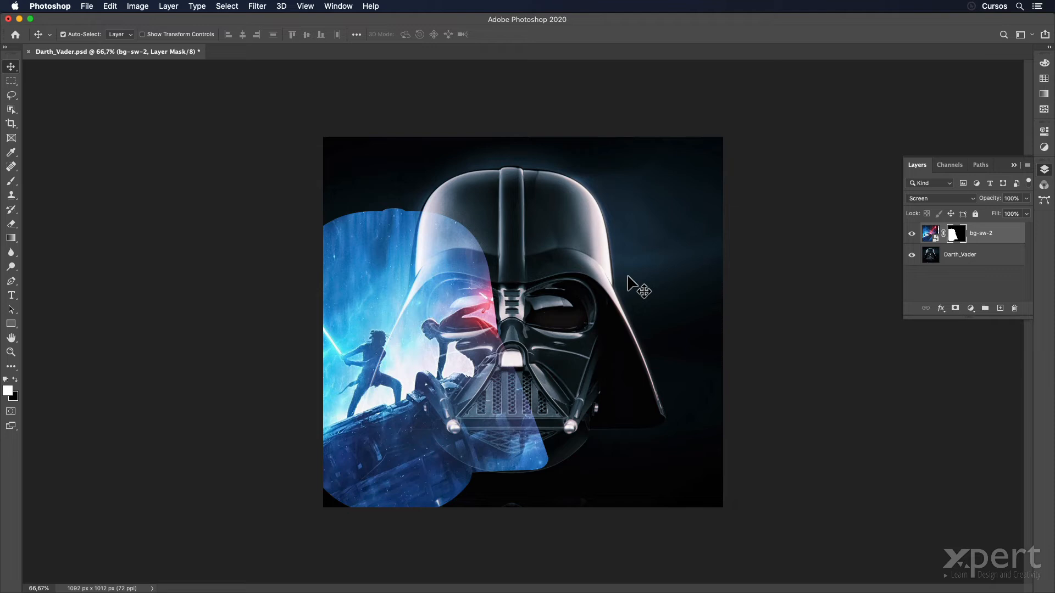
pyautogui.press('super+z')
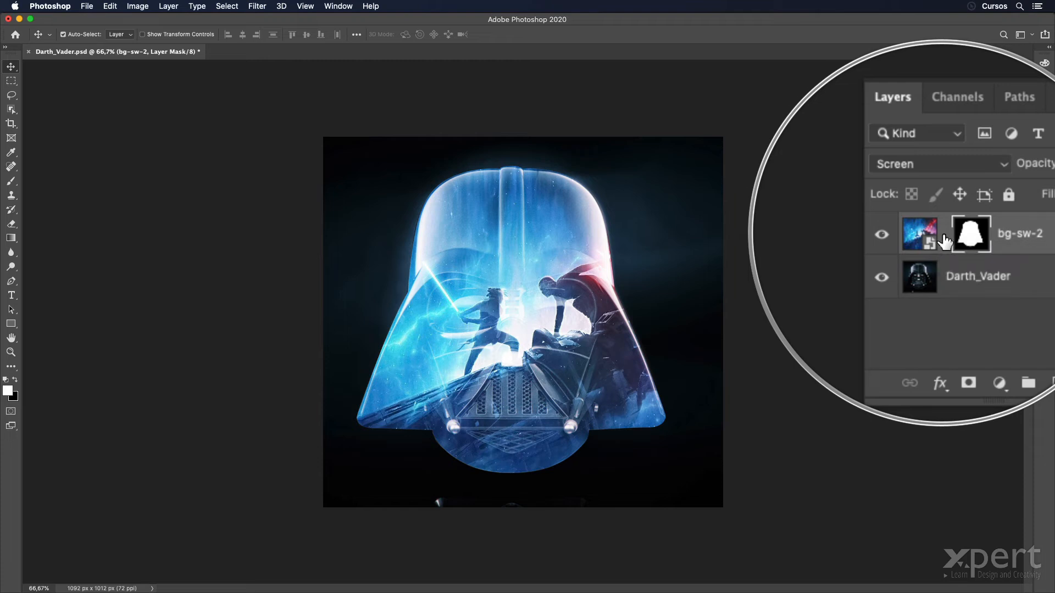
pyautogui.click(929, 238)
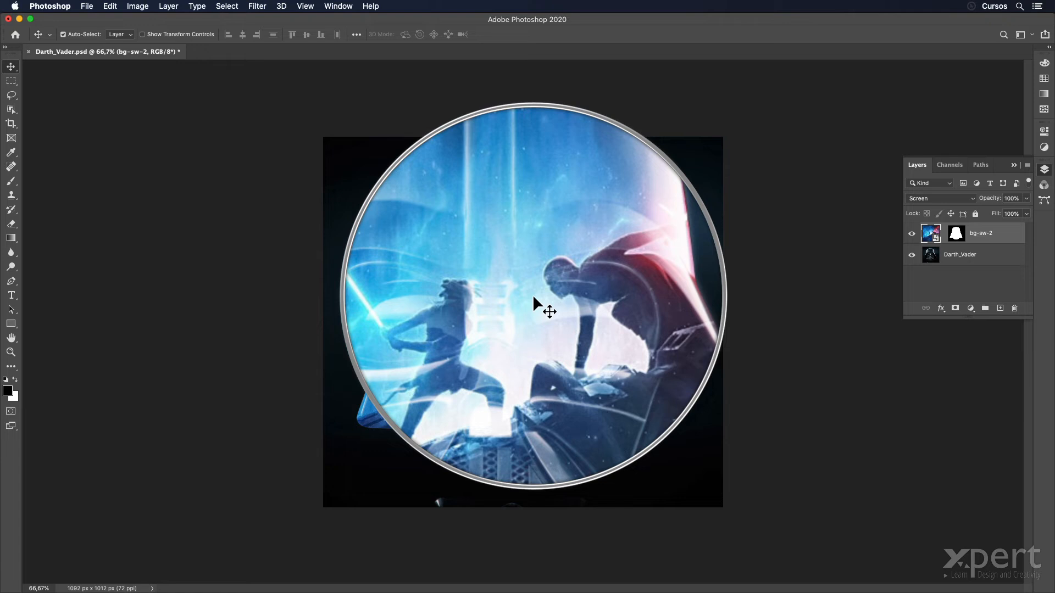
pyautogui.moveTo(533, 297); pyautogui.dragTo(518, 298)
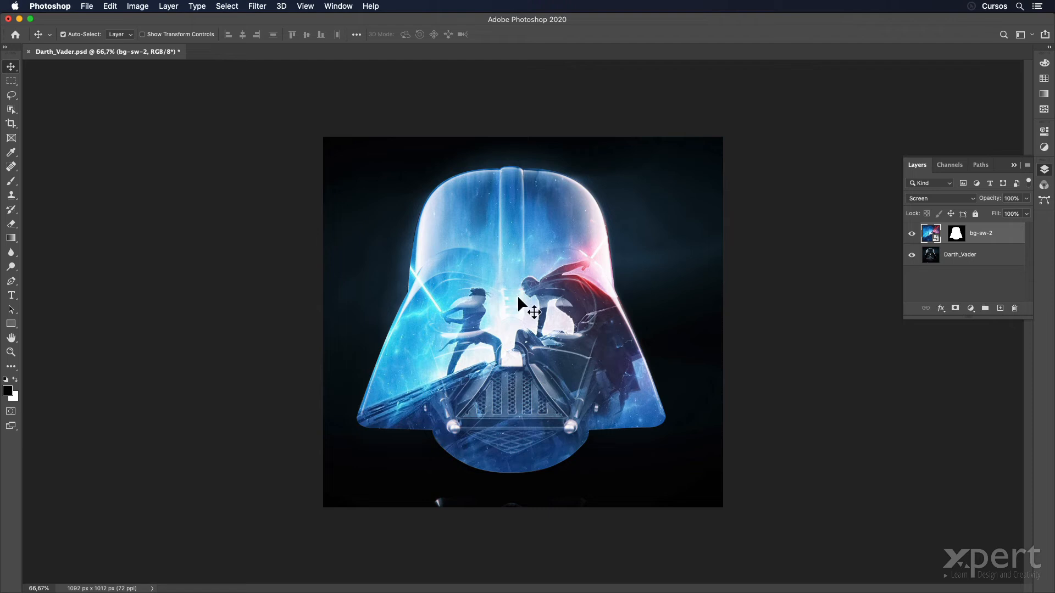
# Scale the bg-sw-2 image to about 87% and reposition it at X 490 px, Y 506 px
pyautogui.press('super+t')
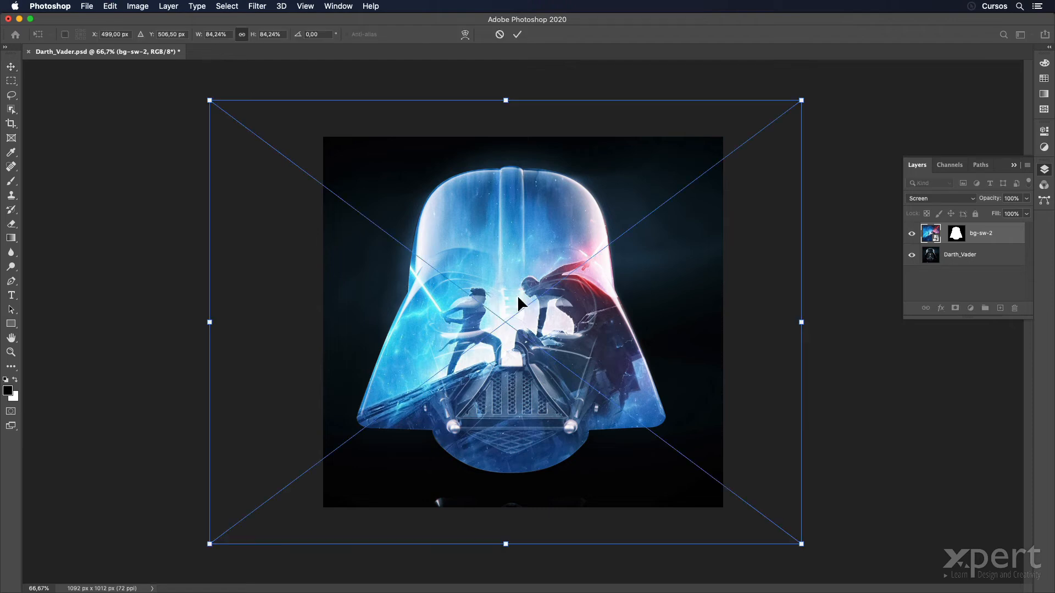
pyautogui.moveTo(802, 100); pyautogui.dragTo(811, 92)
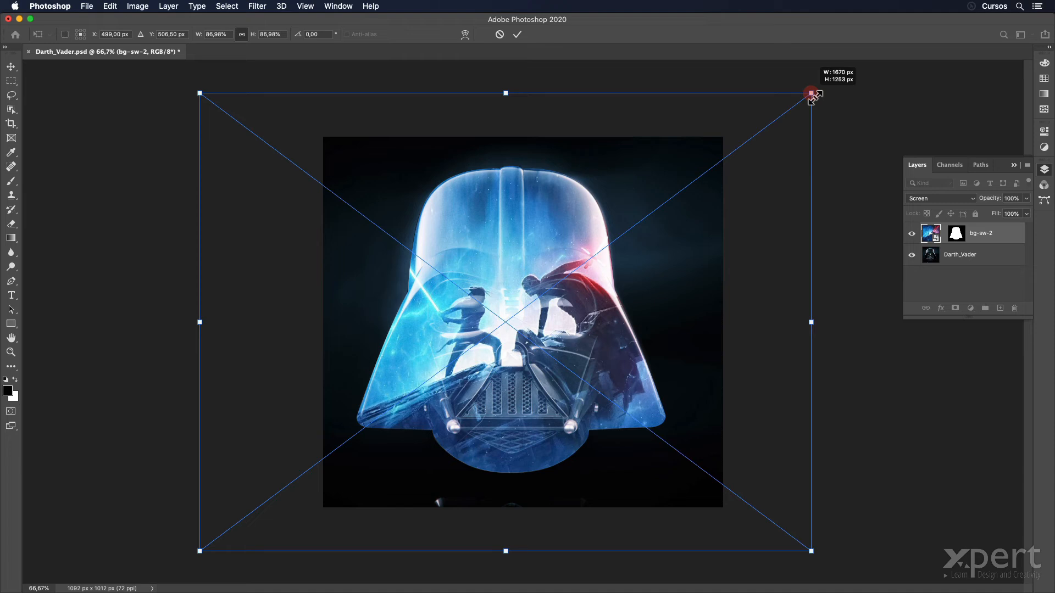
pyautogui.moveTo(811, 93); pyautogui.dragTo(813, 94)
pyautogui.moveTo(574, 302); pyautogui.dragTo(569, 301)
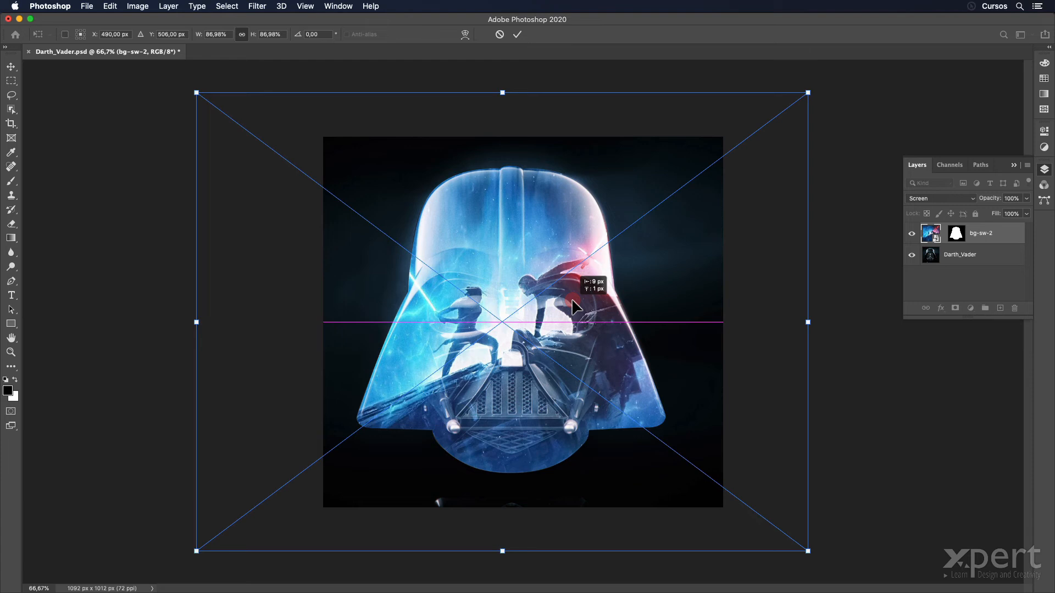
pyautogui.moveTo(572, 300); pyautogui.dragTo(569, 300)
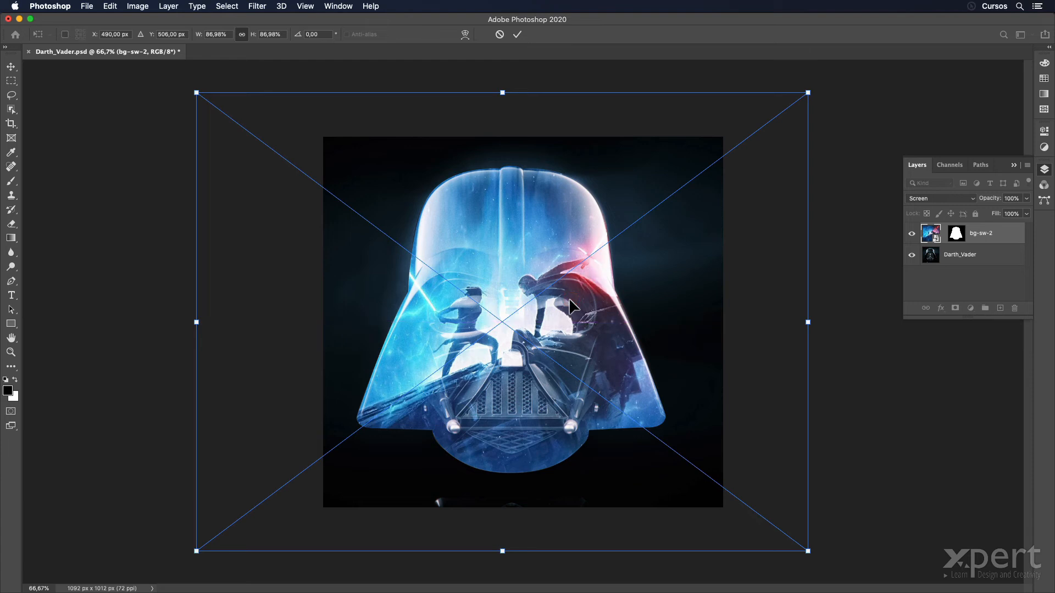
pyautogui.press('Return')
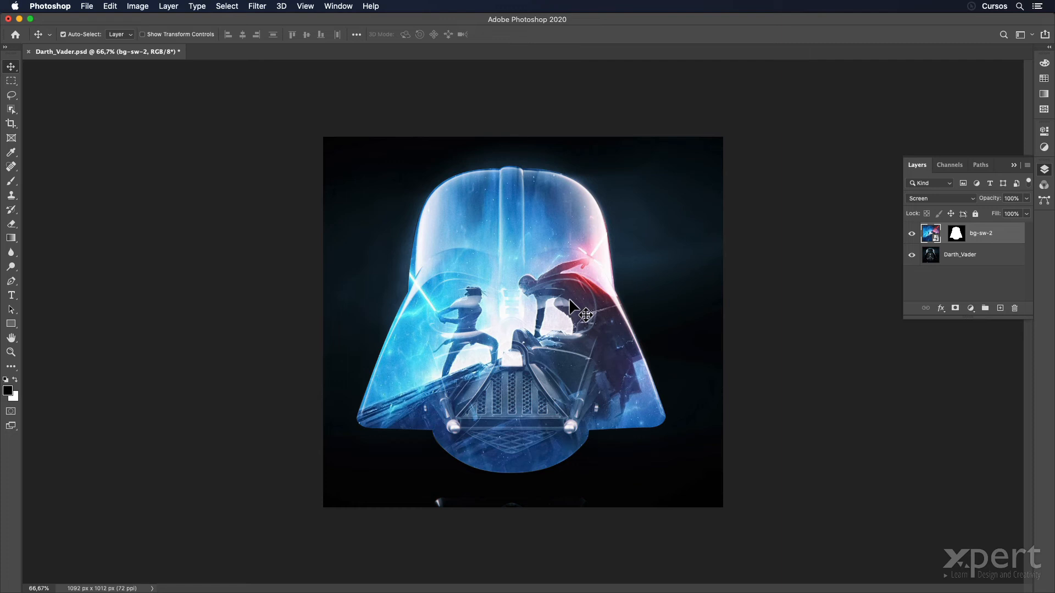
# Add a Brightness/Contrast adjustment layer directly above the Darth_Vader layer and set its contrast to 100
pyautogui.click(963, 260)
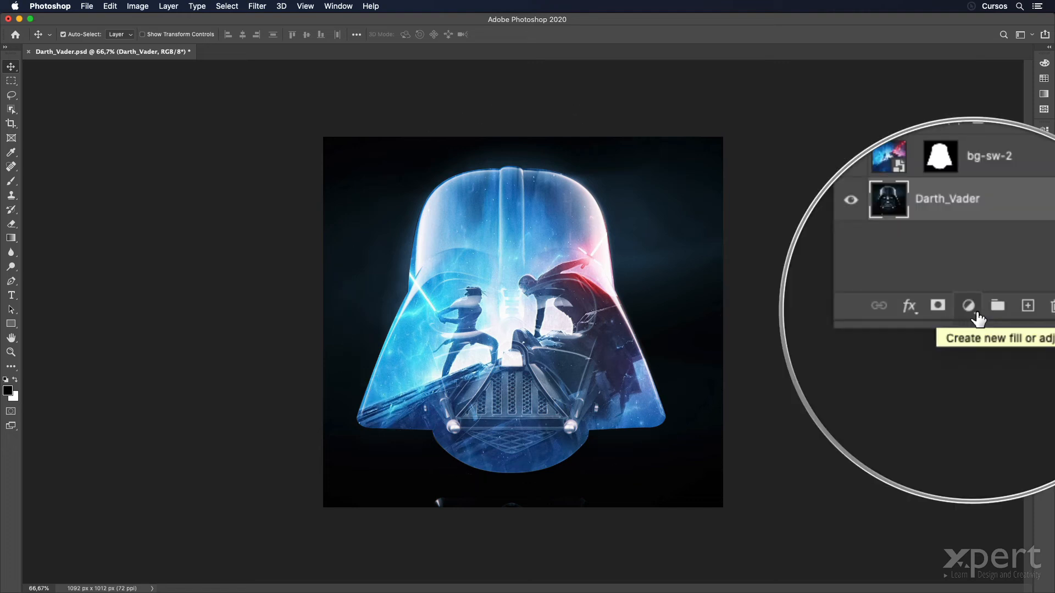
pyautogui.click(970, 308)
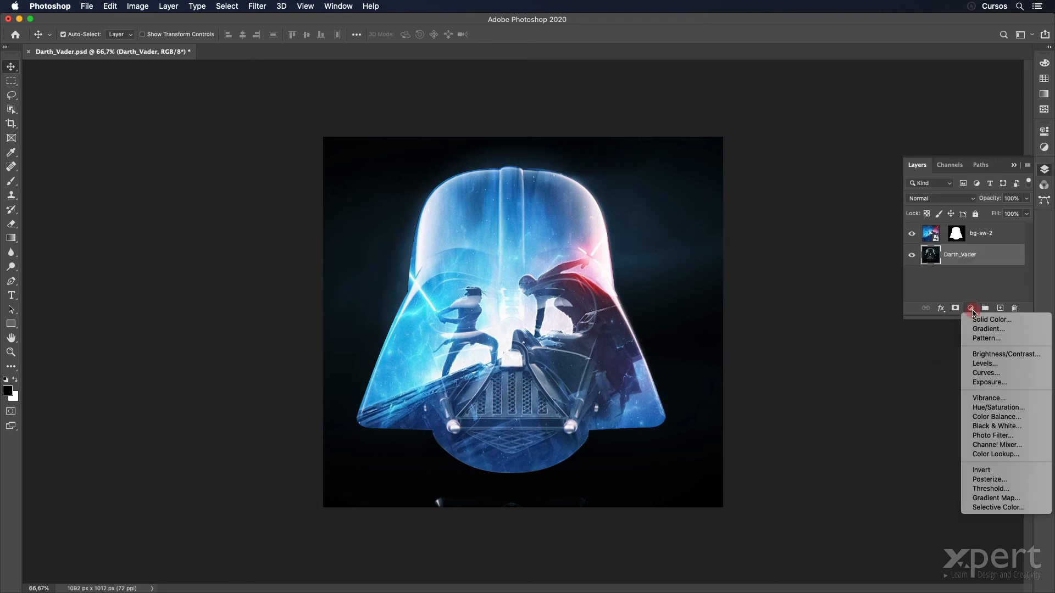
pyautogui.click(1028, 356)
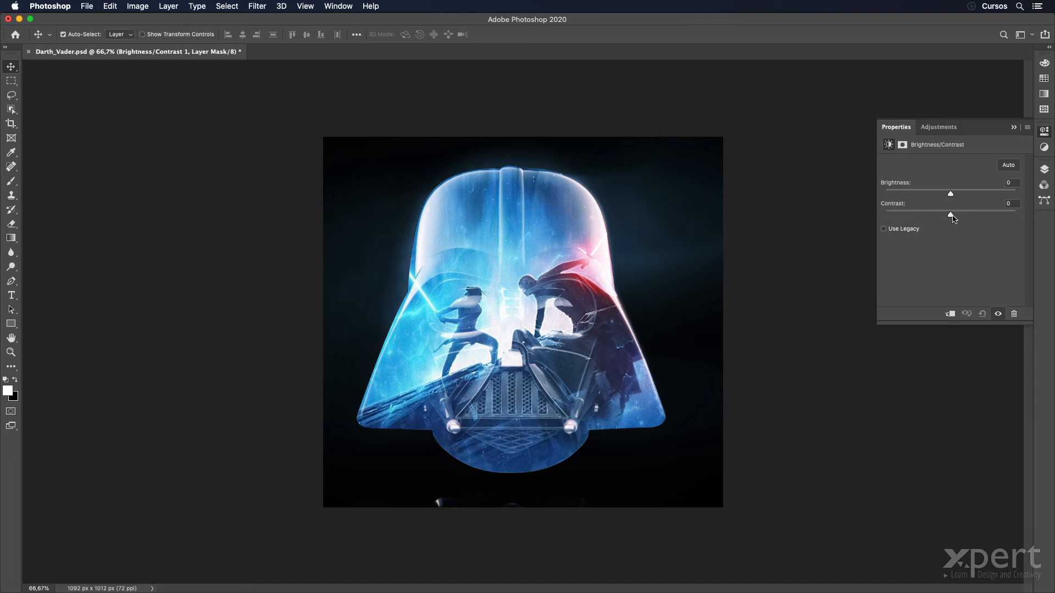
pyautogui.moveTo(953, 217); pyautogui.dragTo(1028, 202)
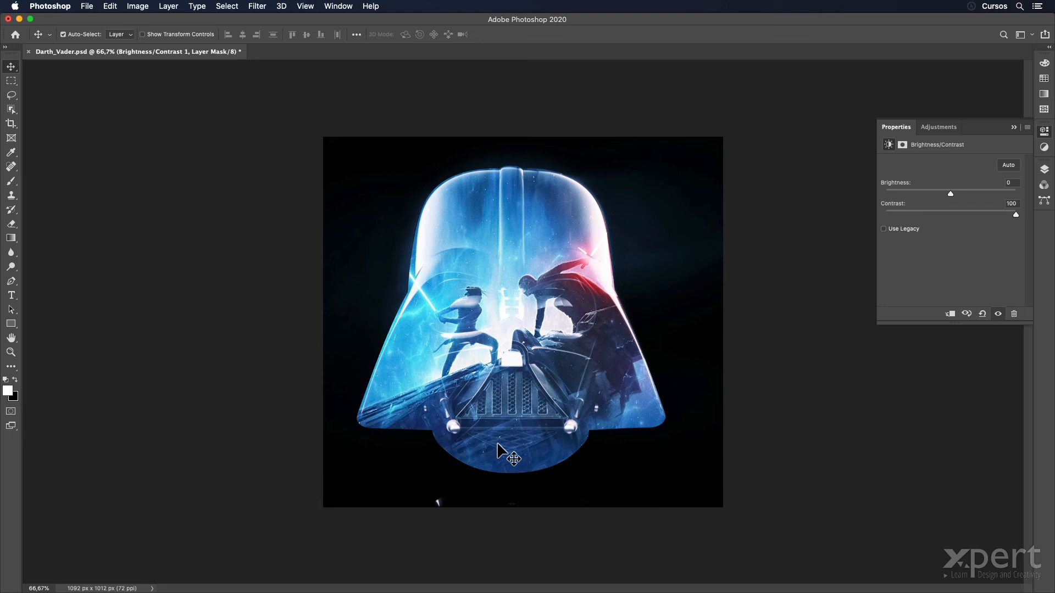
# Add a Hue/Saturation adjustment layer above bg-sw-2 and set its saturation to +30
pyautogui.click(1044, 169)
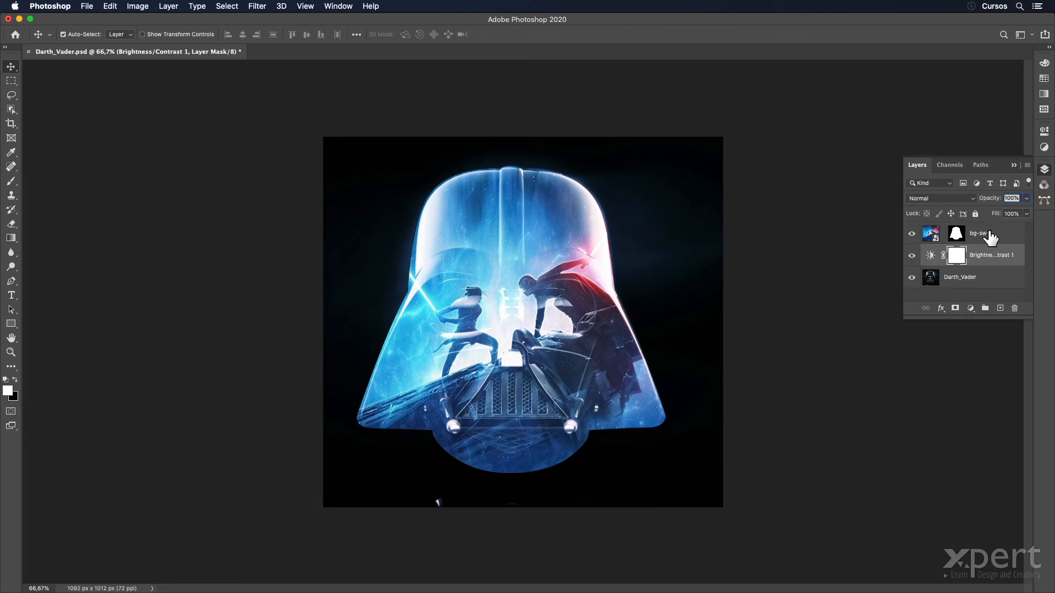
pyautogui.click(972, 236)
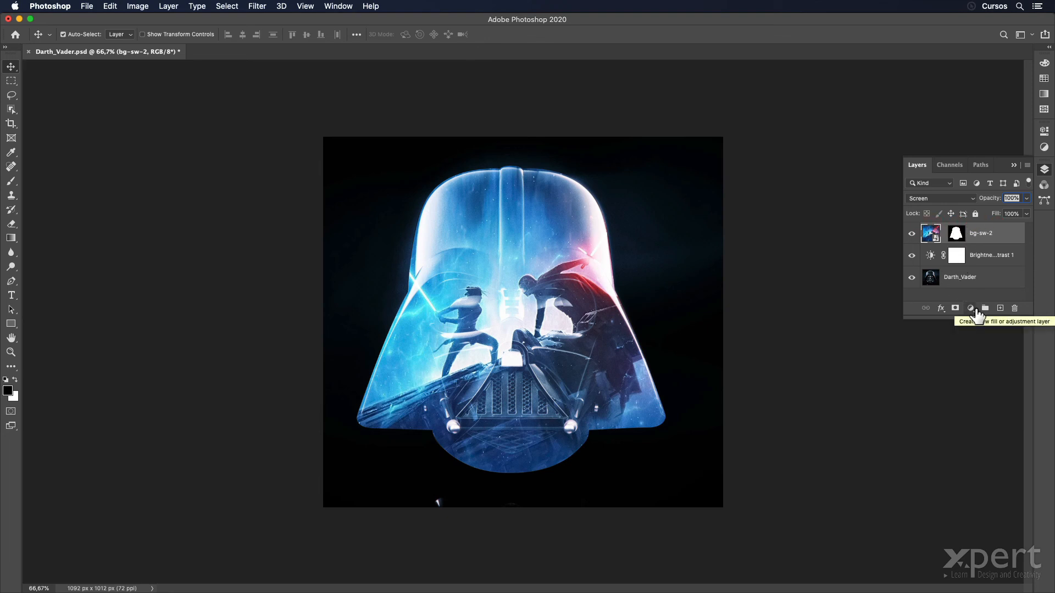
pyautogui.click(971, 309)
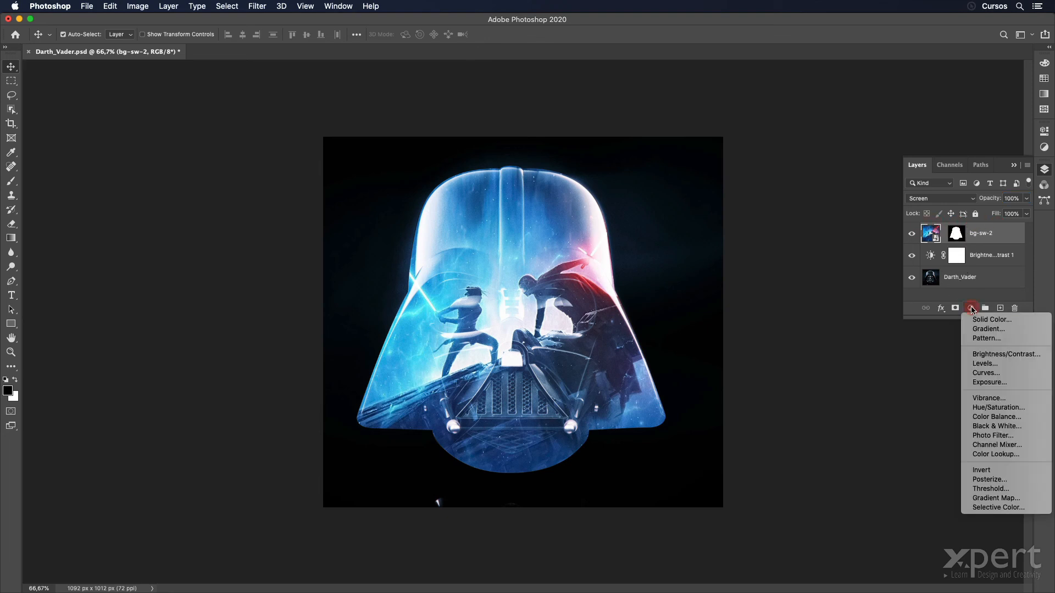
pyautogui.click(1029, 410)
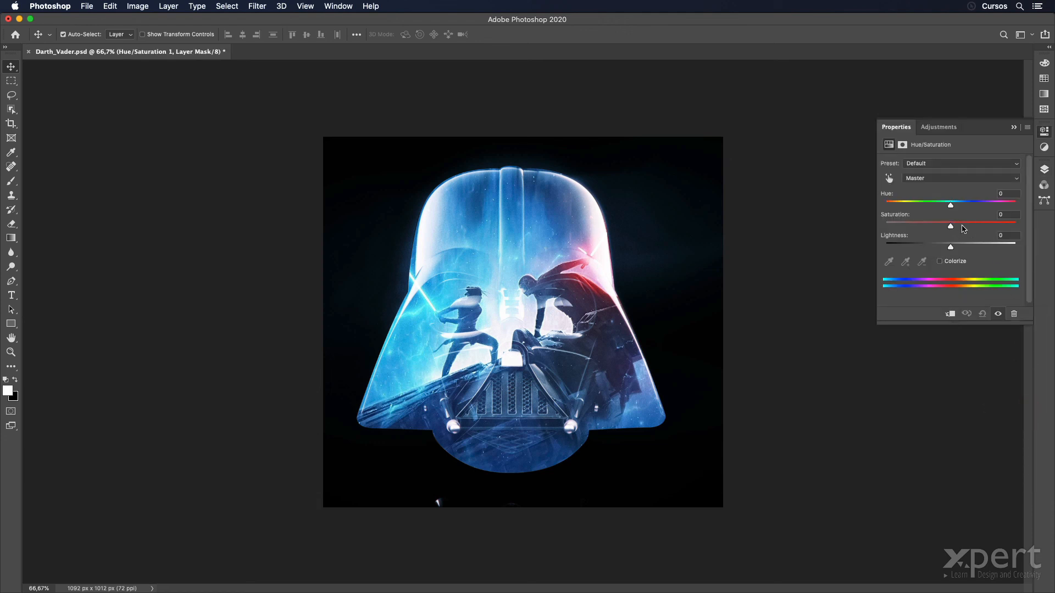
pyautogui.click(1003, 214)
pyautogui.write('30')
pyautogui.press('Tab')
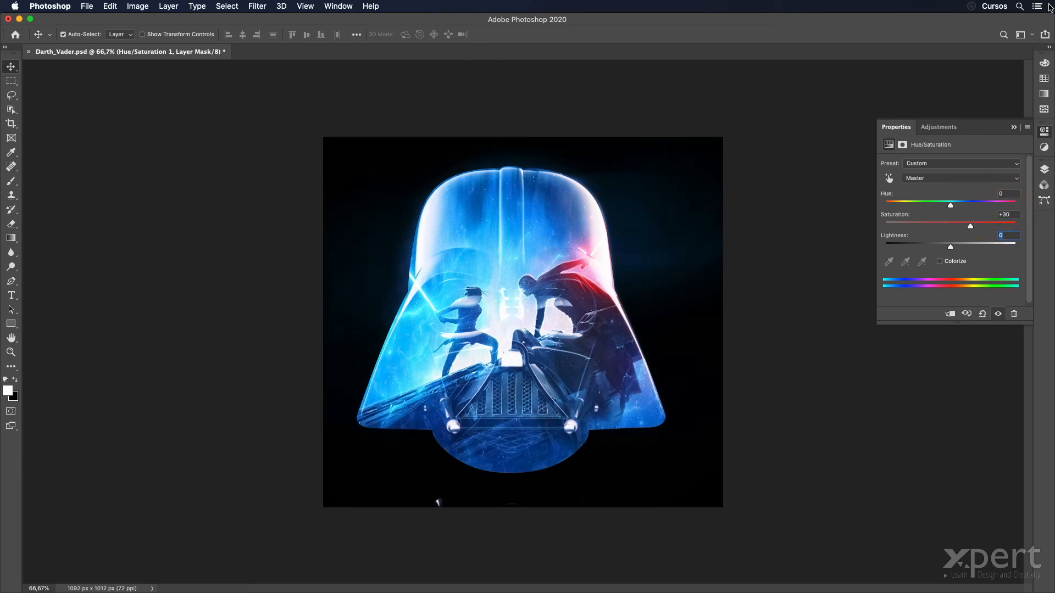
# Compare the artwork with the Hue/Saturation adjustment layer hidden and shown
pyautogui.click(1044, 169)
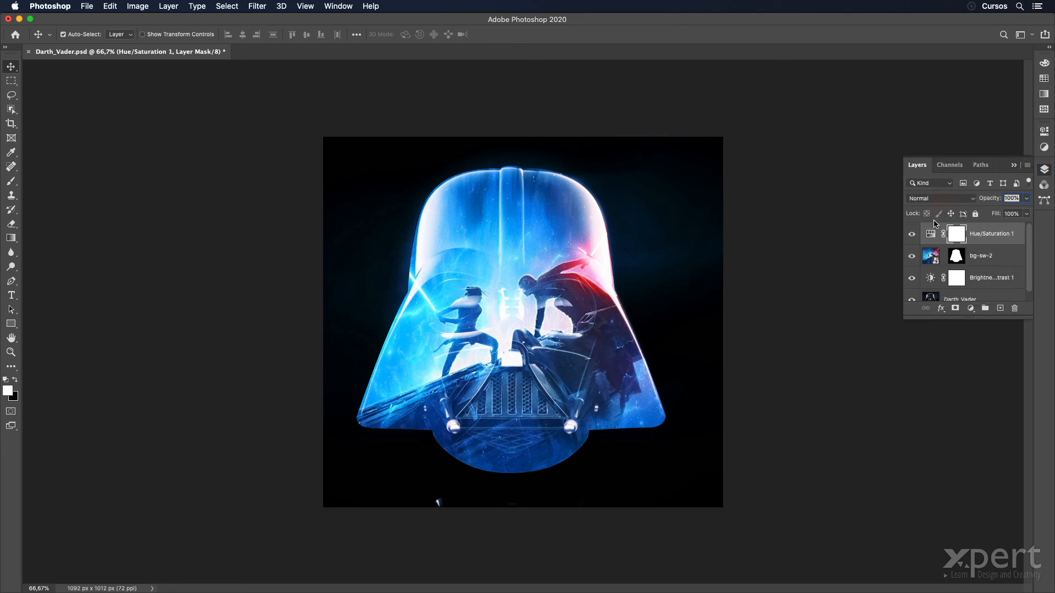
pyautogui.click(912, 234)
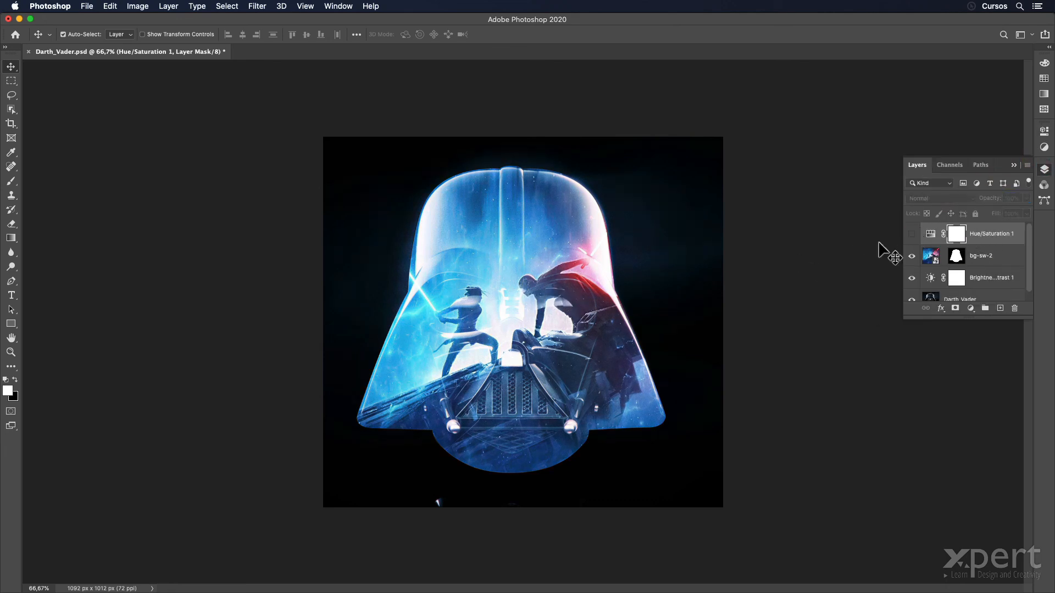
pyautogui.click(913, 235)
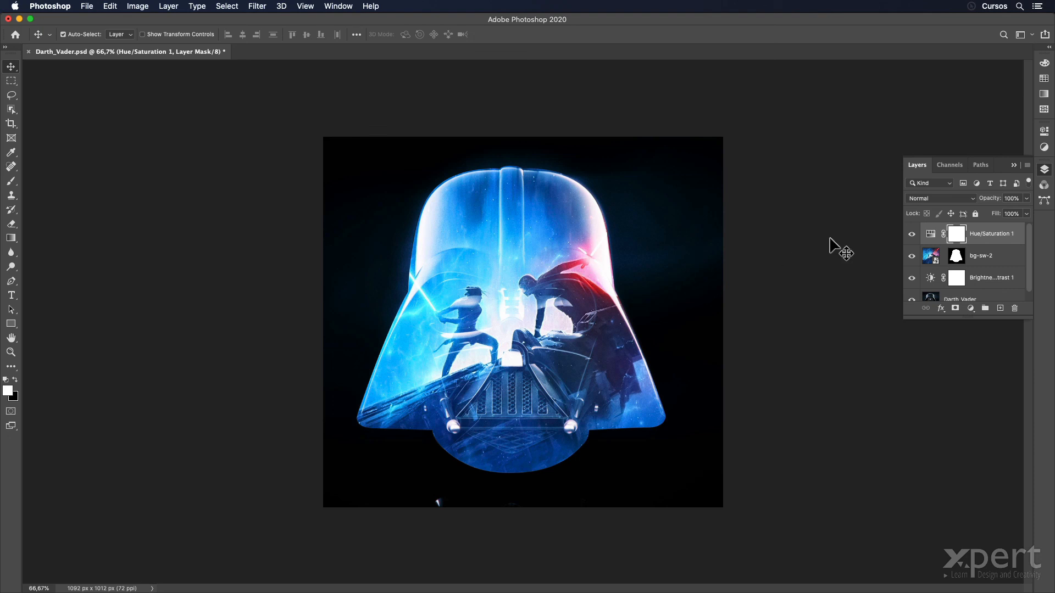
# Try a saturation of -24 on the Hue/Saturation layer, comparing it hidden and shown, and return the saturation to +30
pyautogui.doubleClick(931, 236)
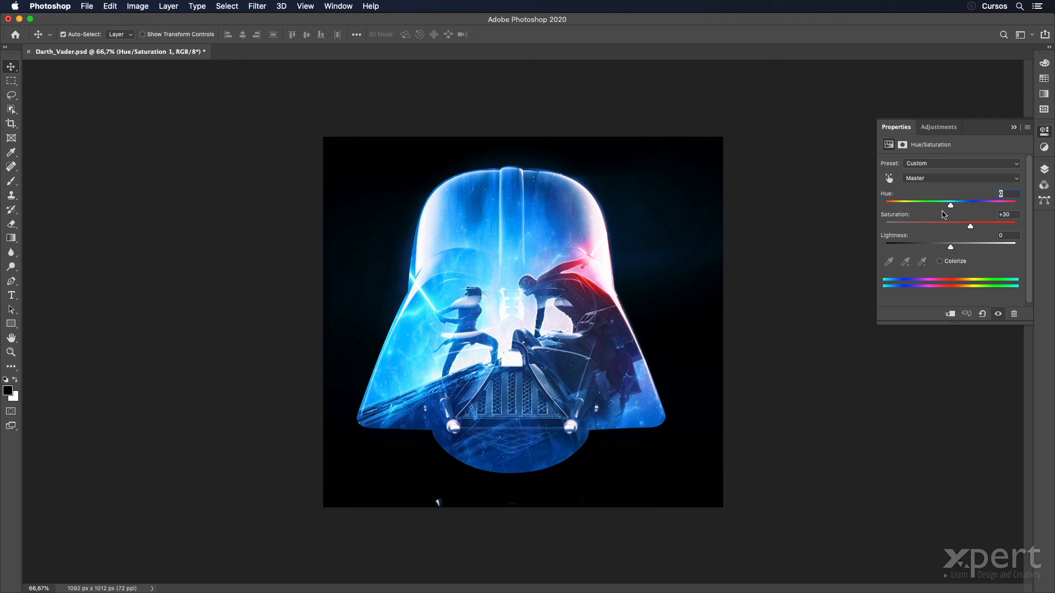
pyautogui.moveTo(970, 227); pyautogui.dragTo(935, 226)
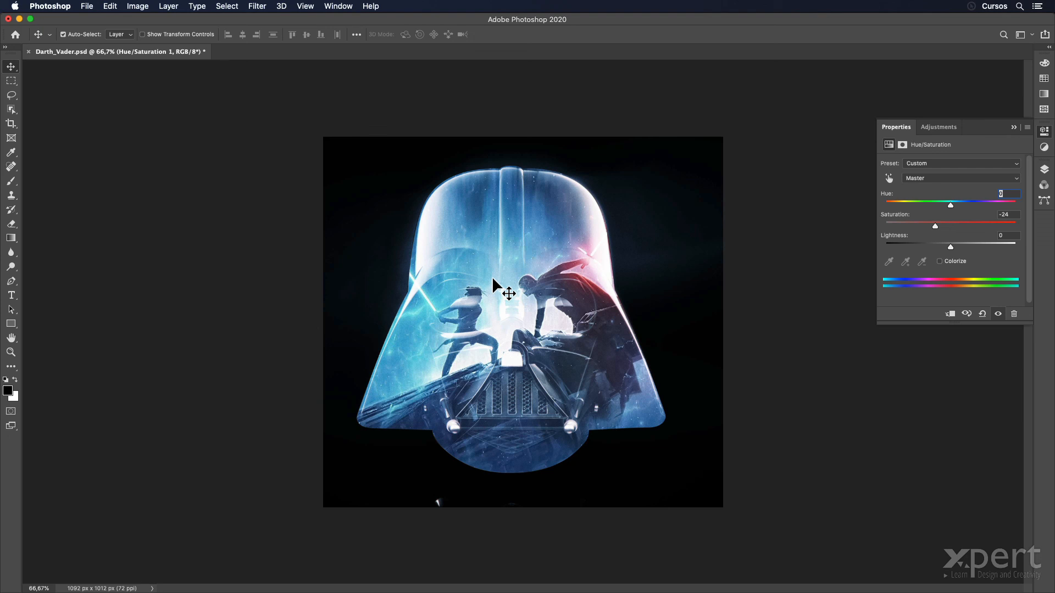
pyautogui.click(1044, 169)
pyautogui.click(911, 235)
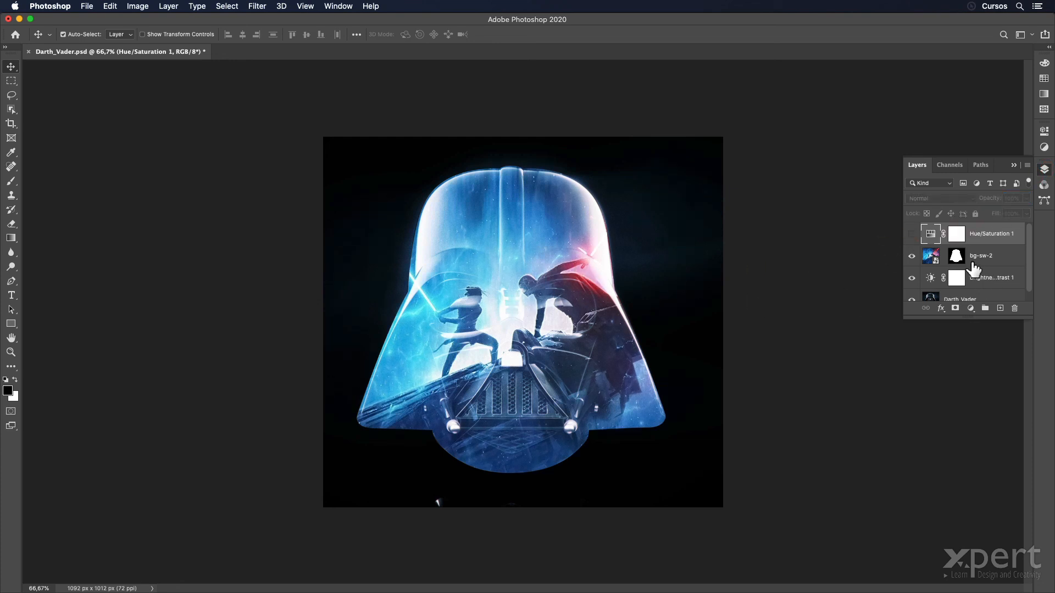
pyautogui.click(913, 235)
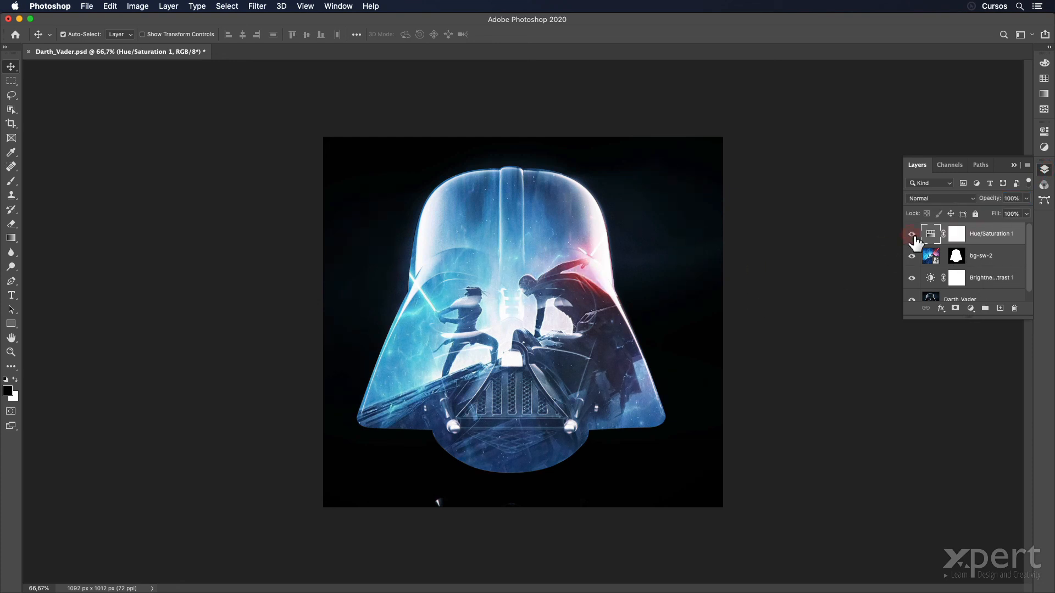
pyautogui.doubleClick(930, 233)
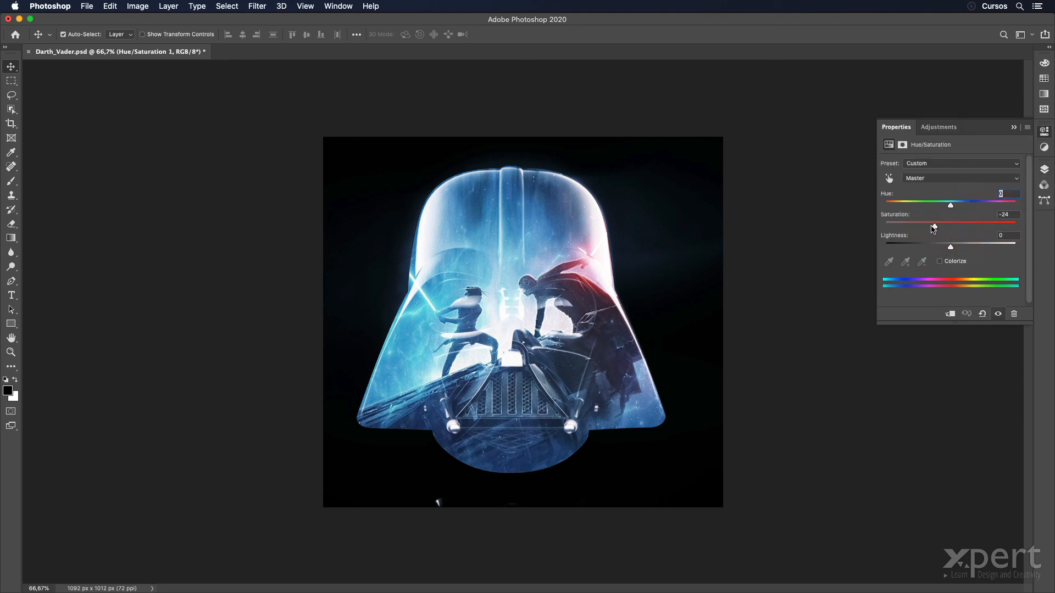
pyautogui.moveTo(932, 230); pyautogui.dragTo(968, 230)
# Enlarge the double-exposure artwork and view it in full-screen mode without the interface
pyautogui.press('super+plus')
pyautogui.press('f')
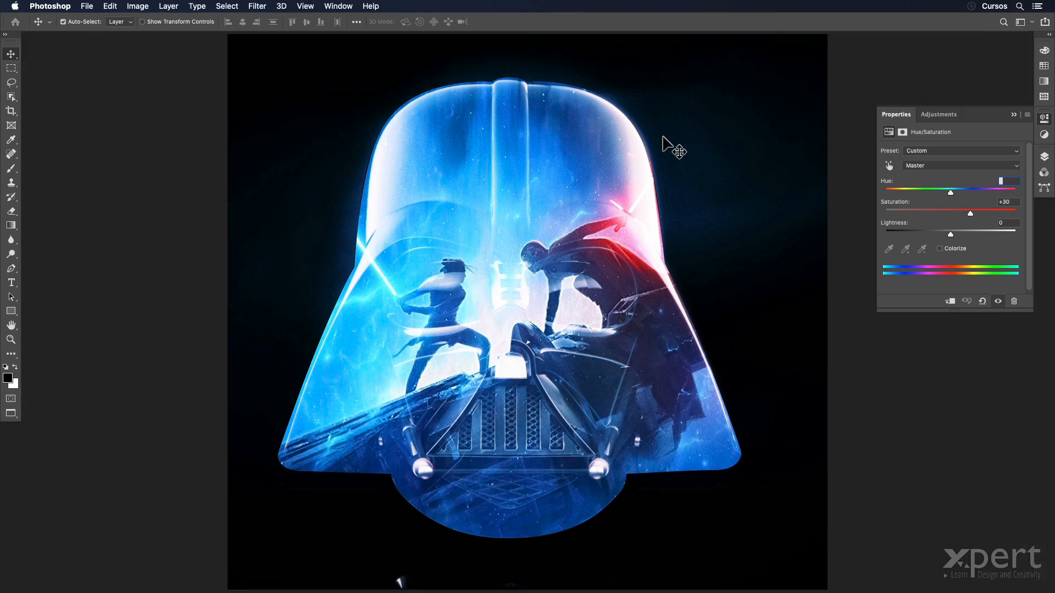
pyautogui.press('f')
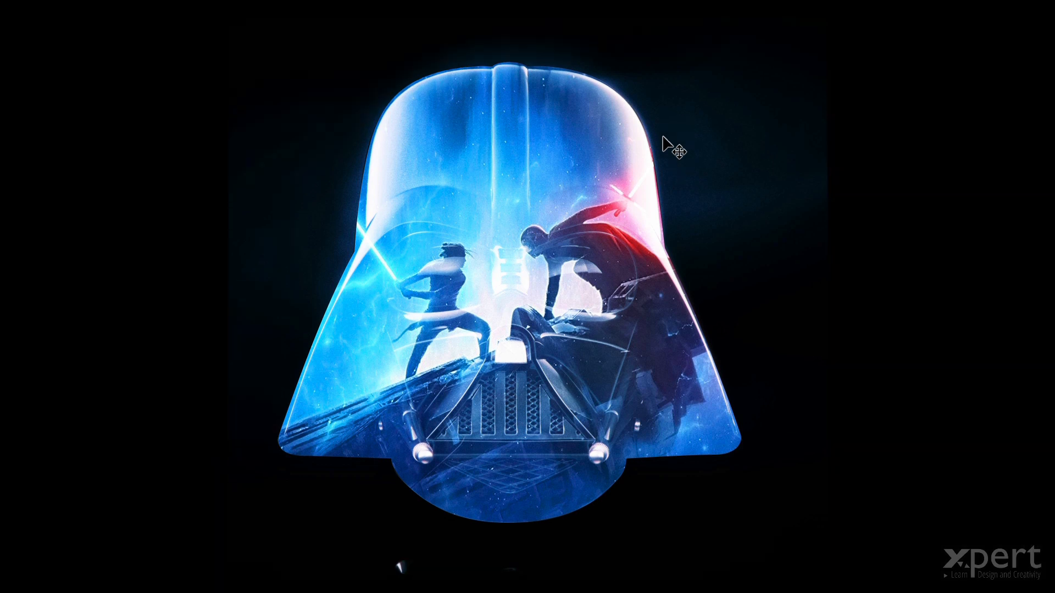